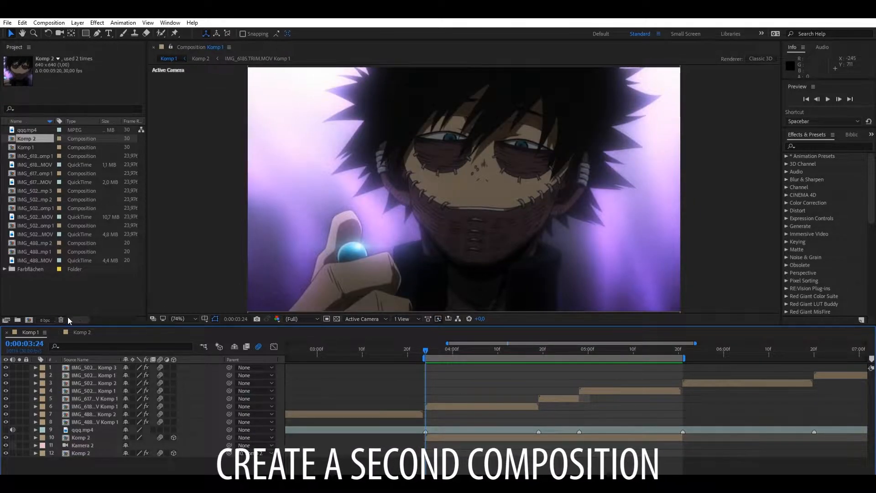
Open the square composition Komp 2 and play back its slide transitions
left_click(82, 331)
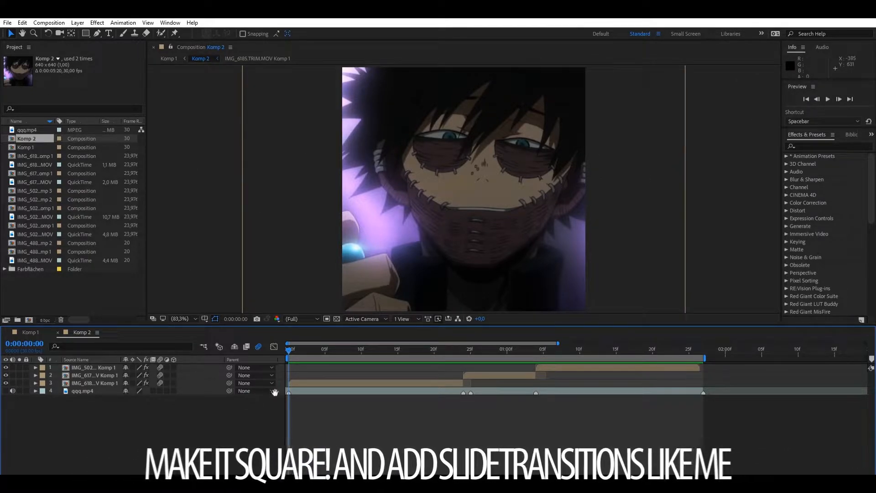
key("space")
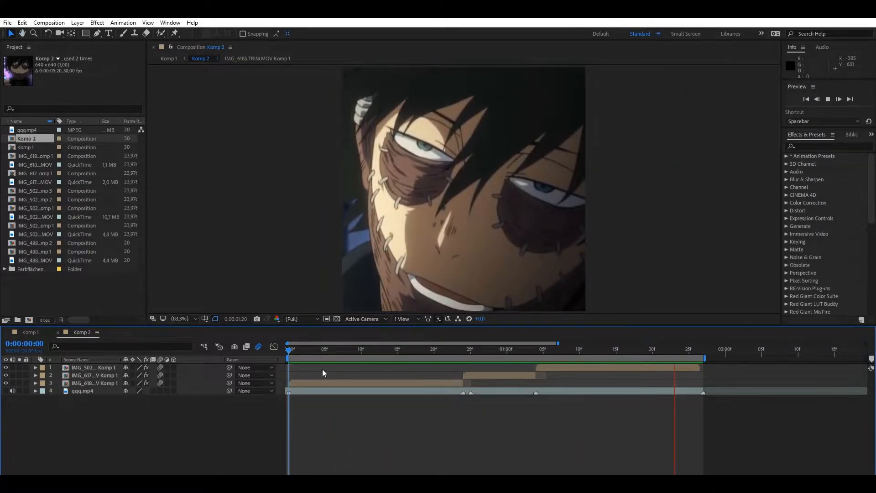
key("space")
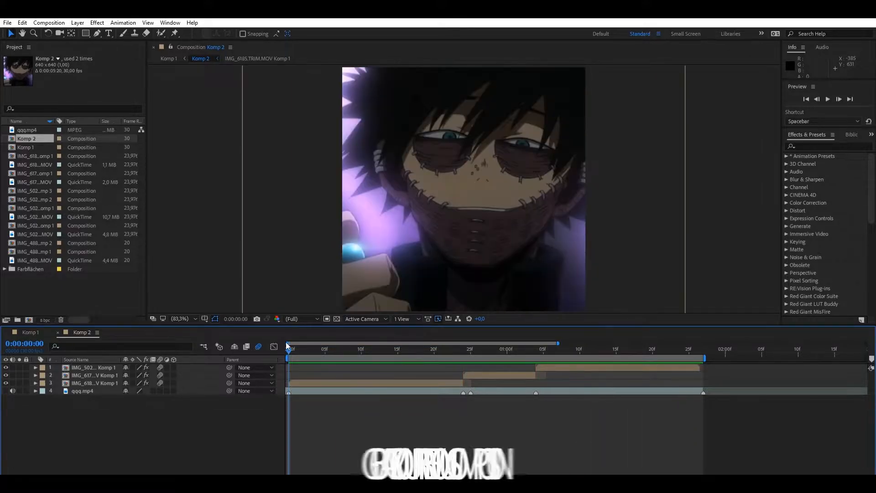
In Komp 1, add Komp 2 as a layer starting at 0:00:03:24, with motion blur and 3D enabled
left_click(30, 333)
left_click(426, 345)
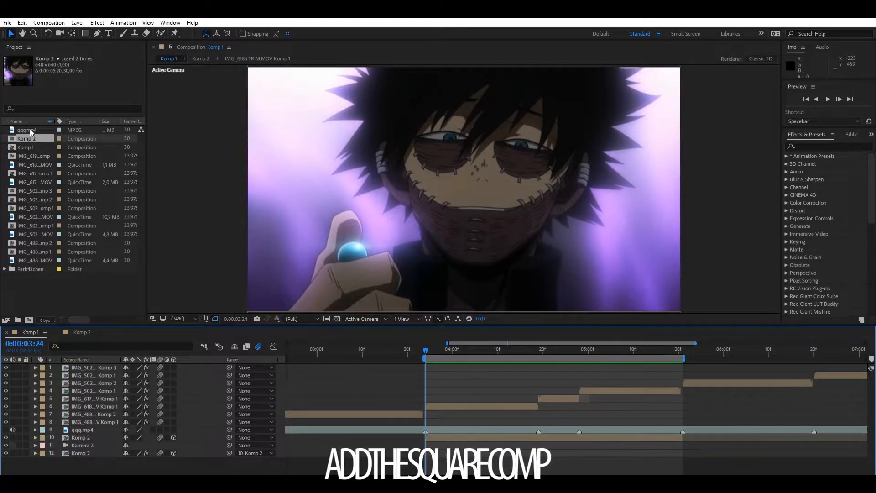
left_click_drag(25, 138, 132, 387)
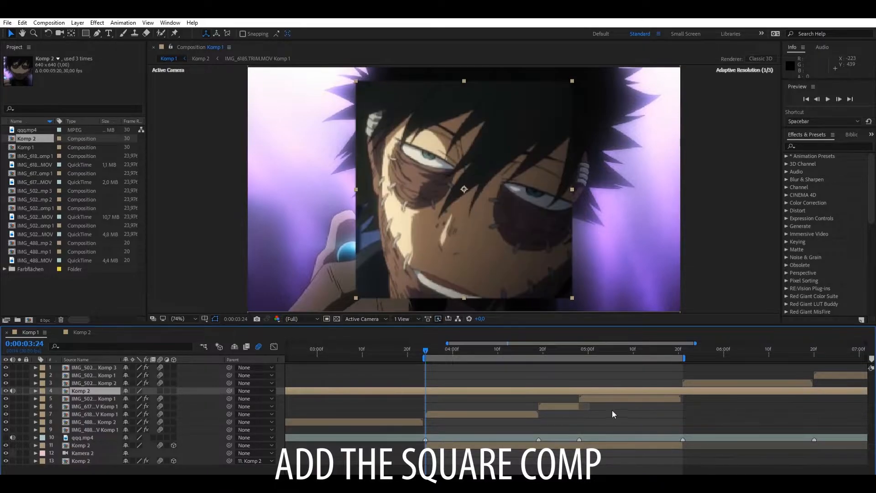
left_click_drag(317, 390, 535, 398)
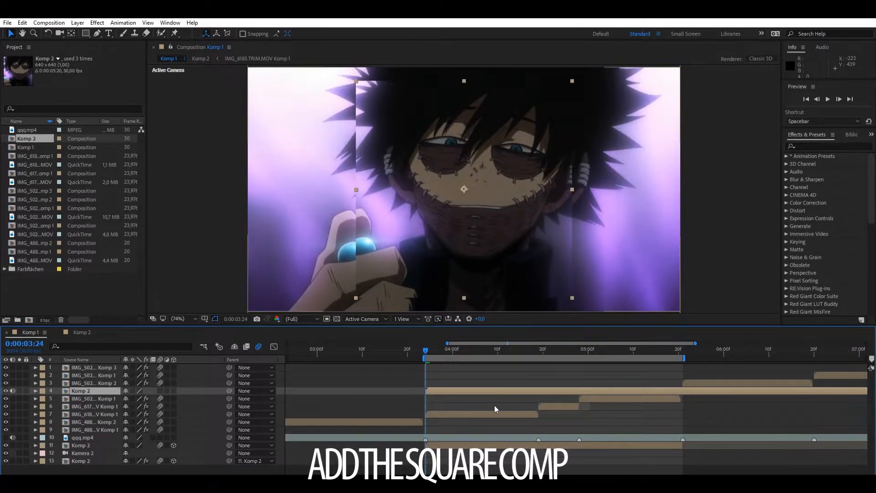
left_click(160, 391)
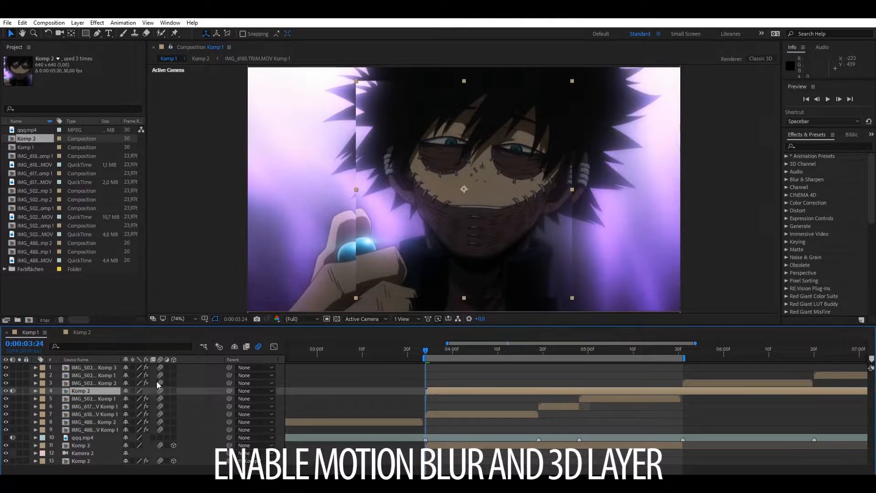
left_click(173, 391)
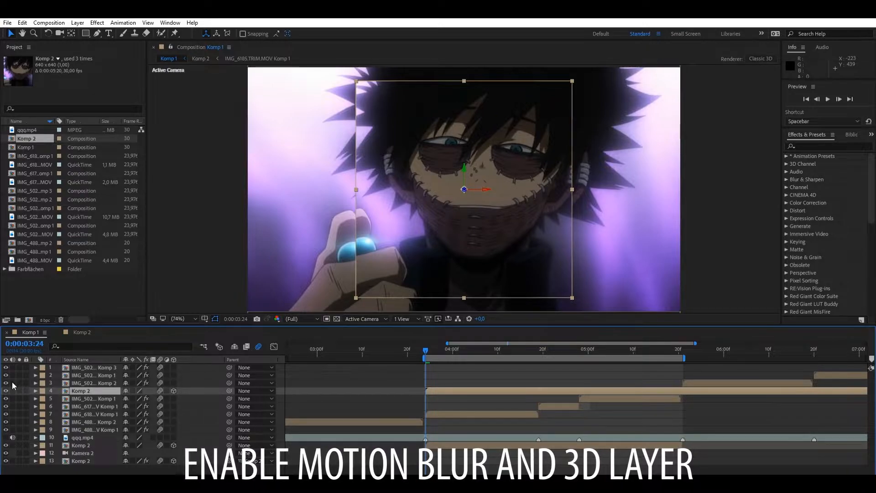
Set the new Komp 2 layer's Scale to 75% and place its keyframe at 0:00:04:19
key("s")
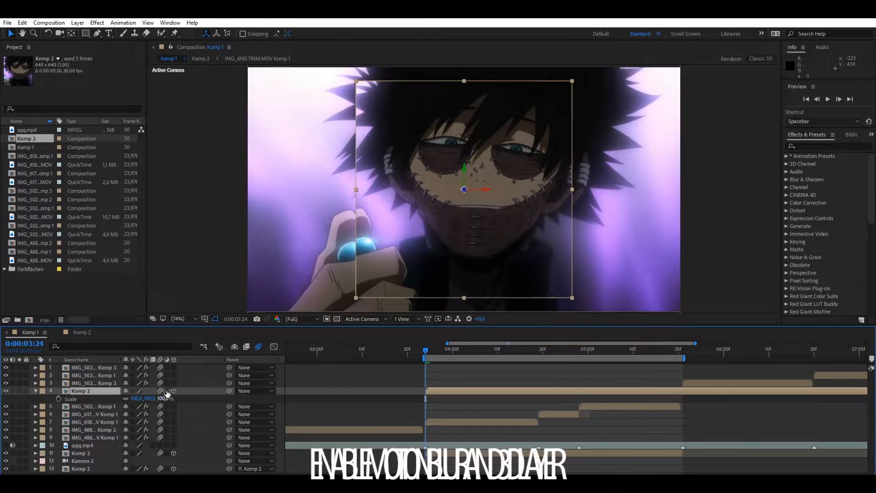
left_click(165, 399)
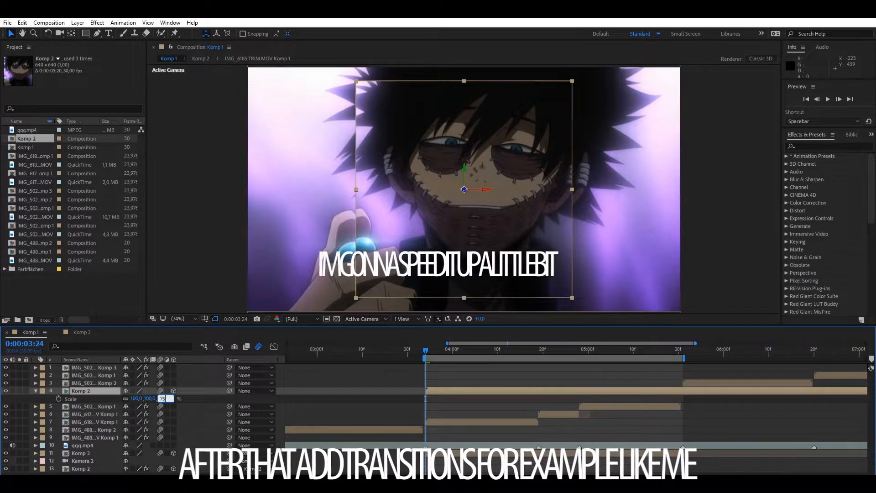
type("75")
key("Return")
left_click(58, 398)
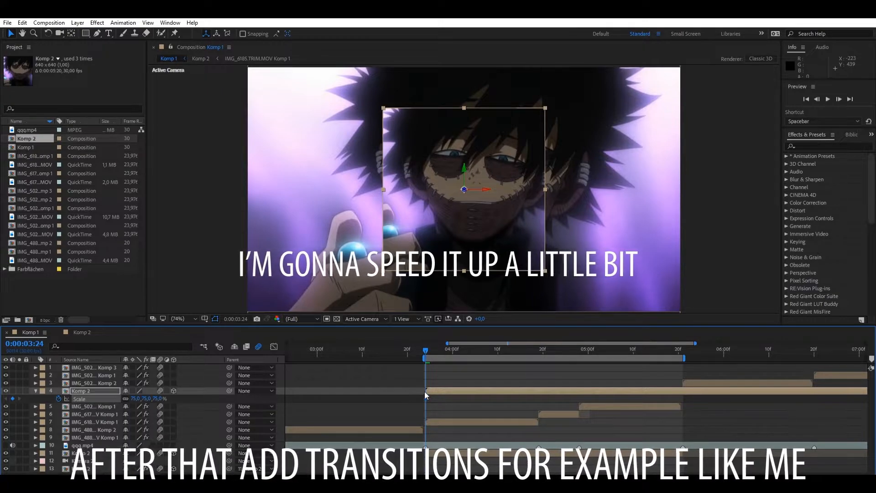
left_click_drag(425, 398, 536, 417)
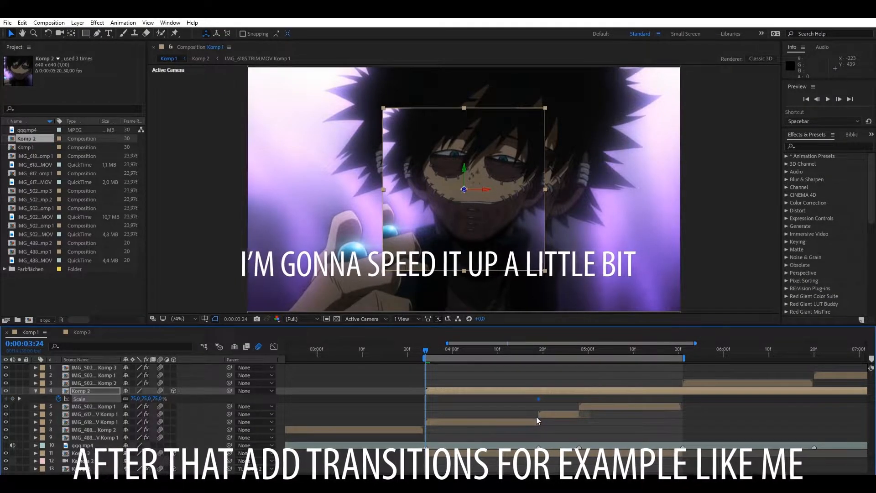
Add a 200% Scale keyframe at 0:00:03:24, where the new Komp 2 layer starts
left_click(159, 398)
type("200")
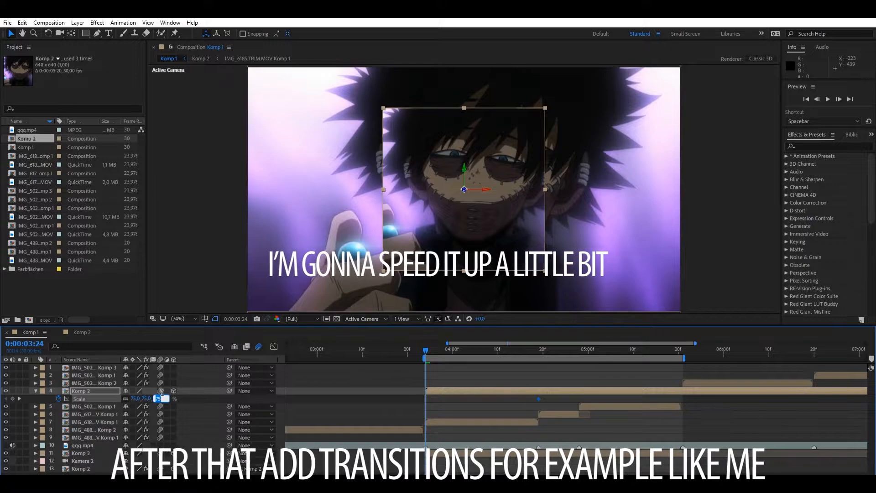
key("Return")
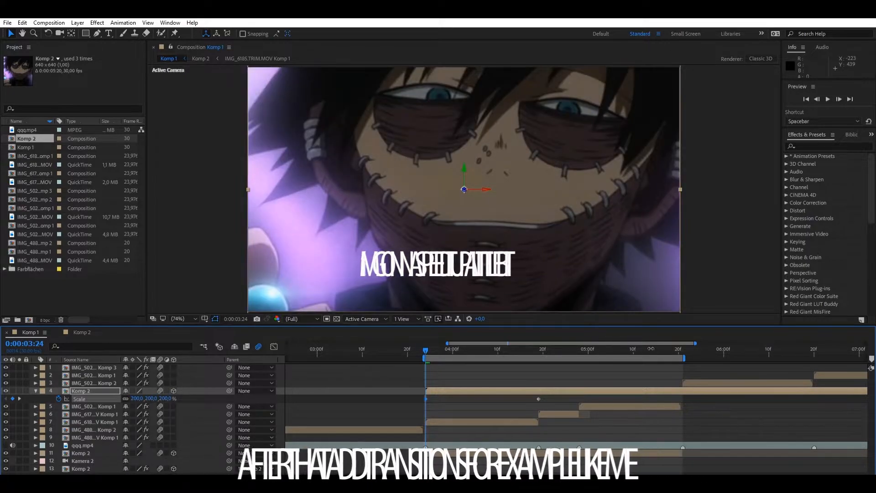
Add Scale keyframes of 85% at 0:00:04:28, 95% at 0:00:05:10 and 200% at 0:00:05:21
left_click_drag(555, 343, 576, 346)
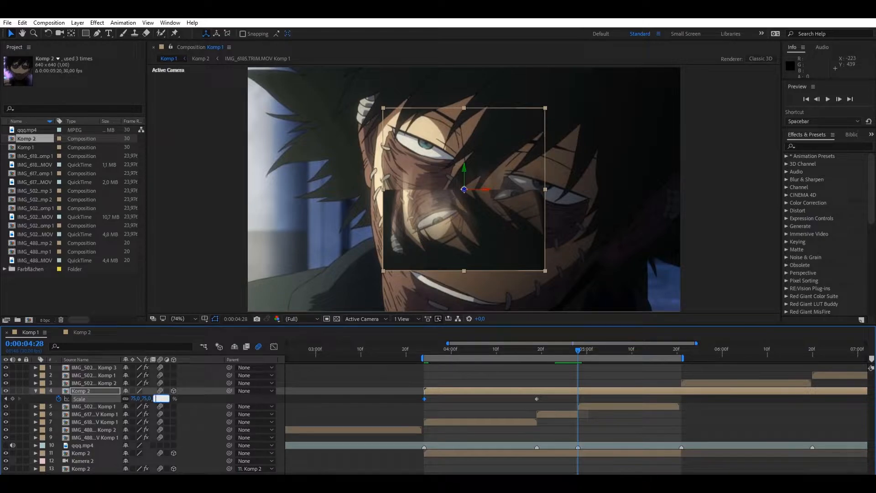
type("85")
key("Return")
left_click(631, 340)
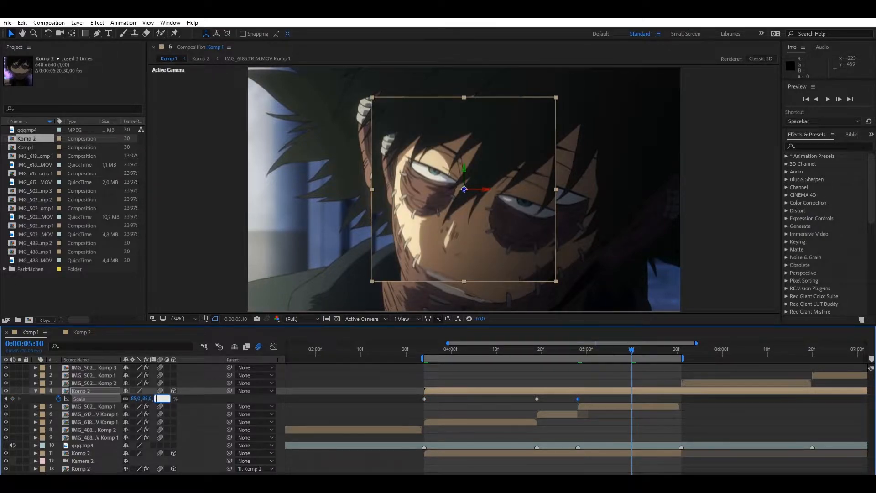
type("95")
key("Return")
left_click(681, 343)
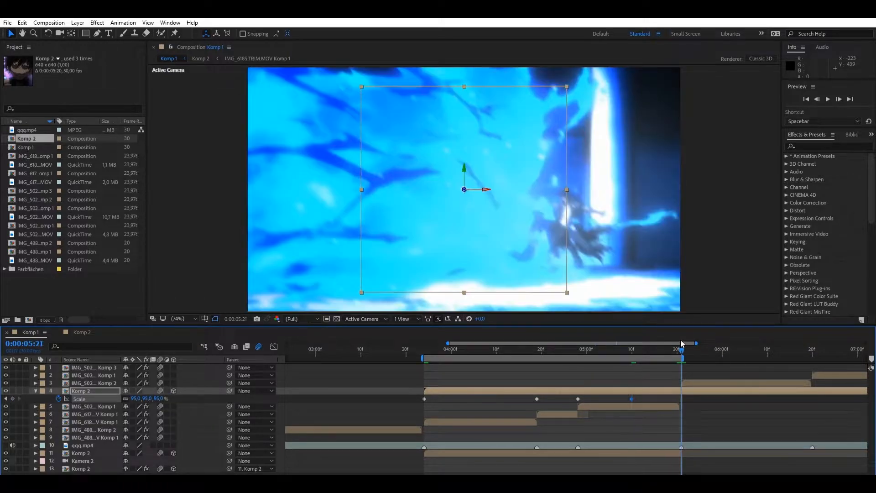
type("200")
key("Return")
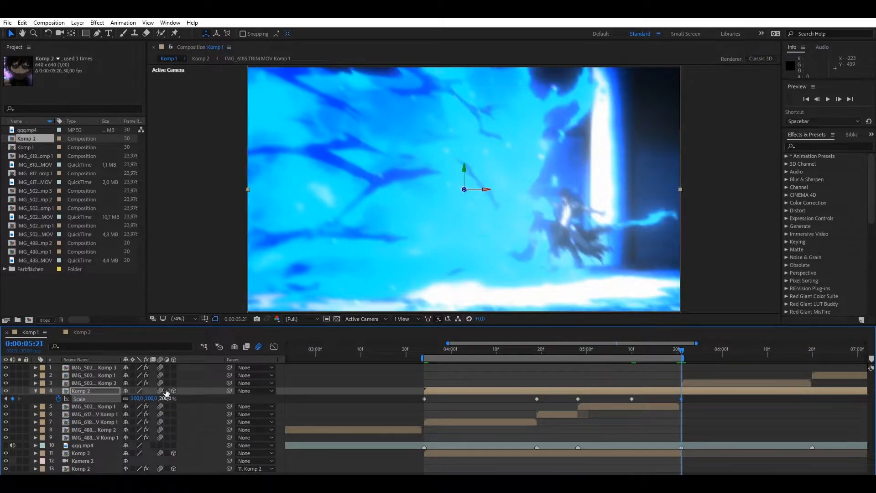
Easy-ease all the Scale keyframes and reshape their graph so the first three segments start fast and the last segment ends fast
left_click_drag(710, 395, 405, 393)
key("F9")
left_click(274, 346)
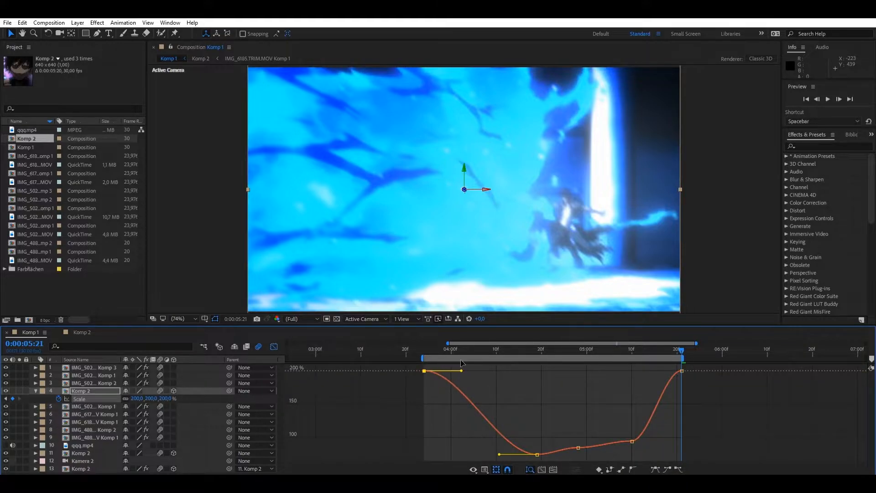
left_click_drag(498, 444, 425, 447)
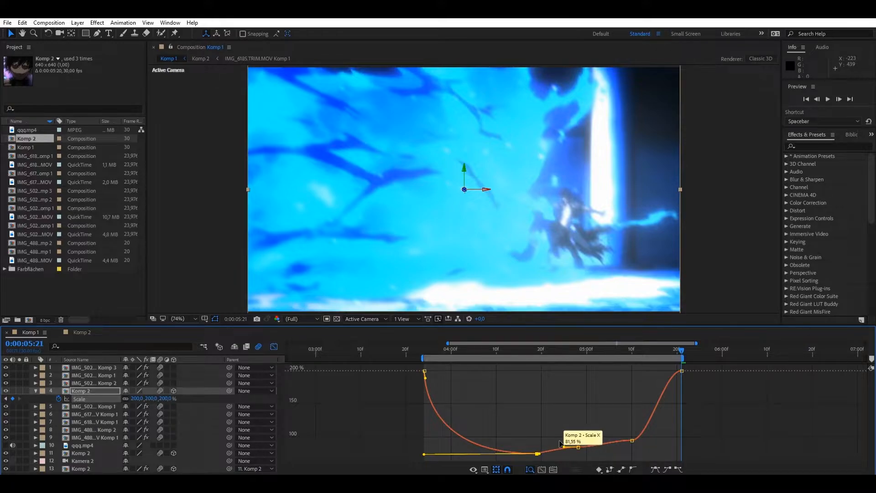
left_click_drag(565, 441, 539, 444)
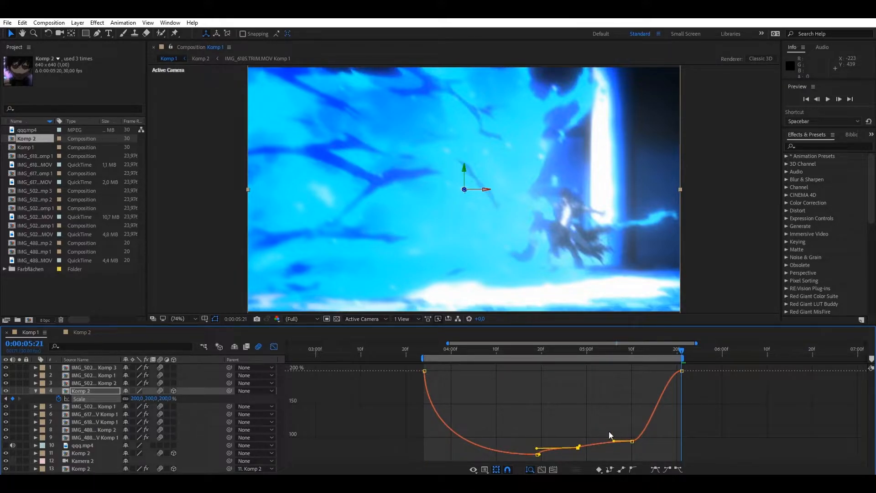
mouse_move(639, 432)
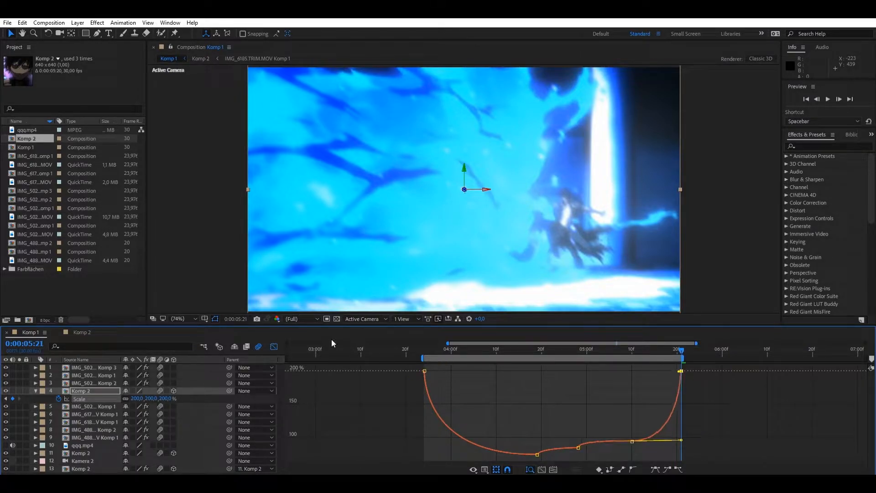
left_click(274, 346)
Play back the eased scale animation from 0:00:03:24
left_click(425, 340)
key("space")
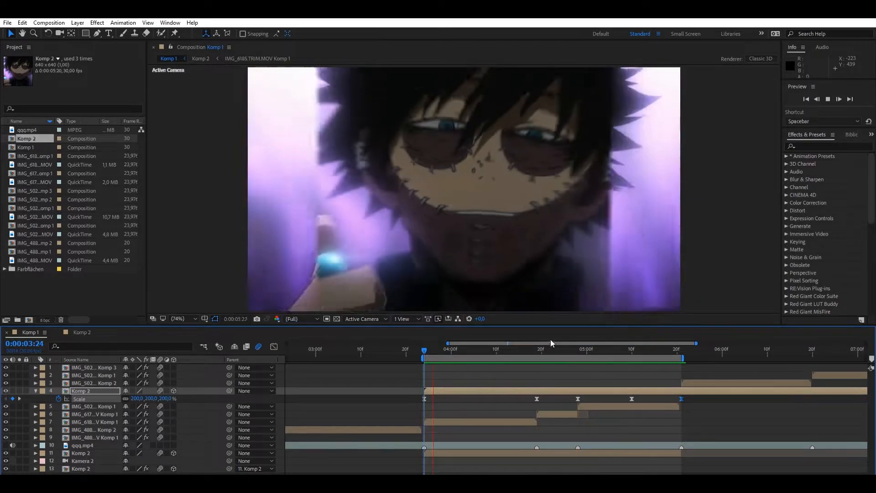
left_click(530, 341)
Start X Rotation and Y Rotation keyframes on the new Komp 2 layer at 0:00:04:19
mouse_move(530, 345)
left_mouse_down()
mouse_move(519, 346)
mouse_move(537, 351)
left_mouse_up()
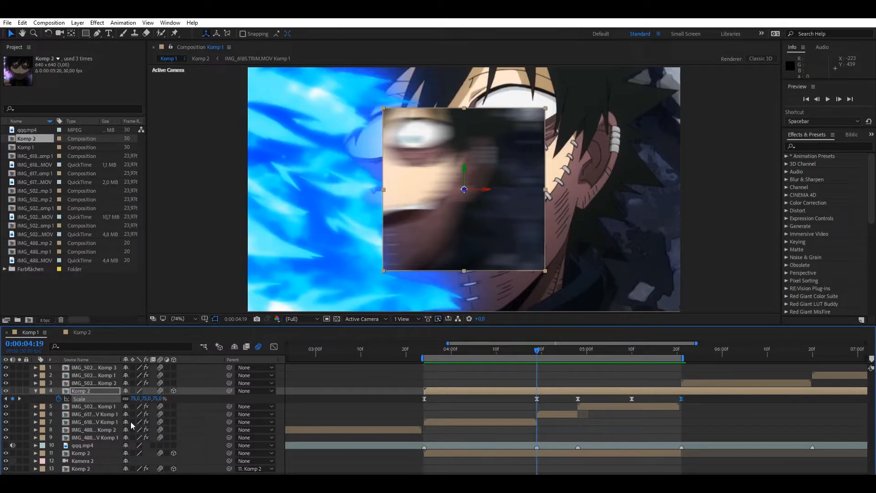
key("r")
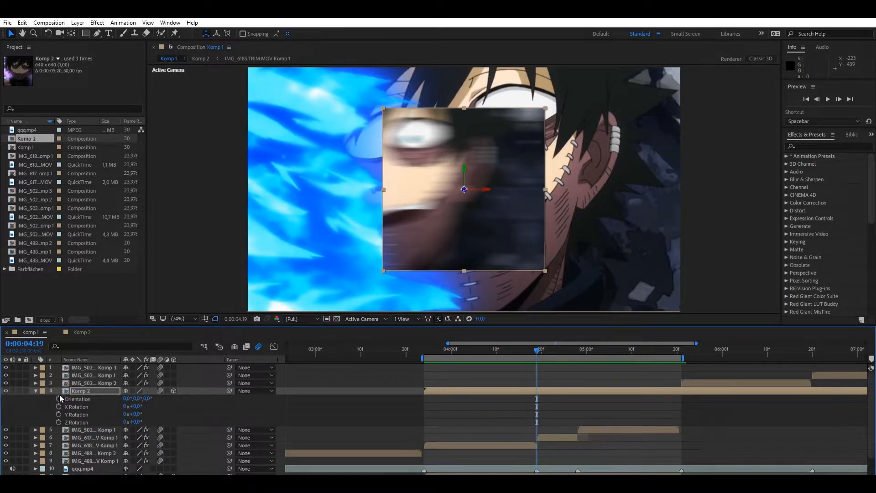
left_click(58, 407)
left_click(59, 415)
Add a Y Rotation keyframe of -35° at 0:00:04:28 and move the X Rotation keyframe to the same time
left_click_drag(538, 347, 559, 367)
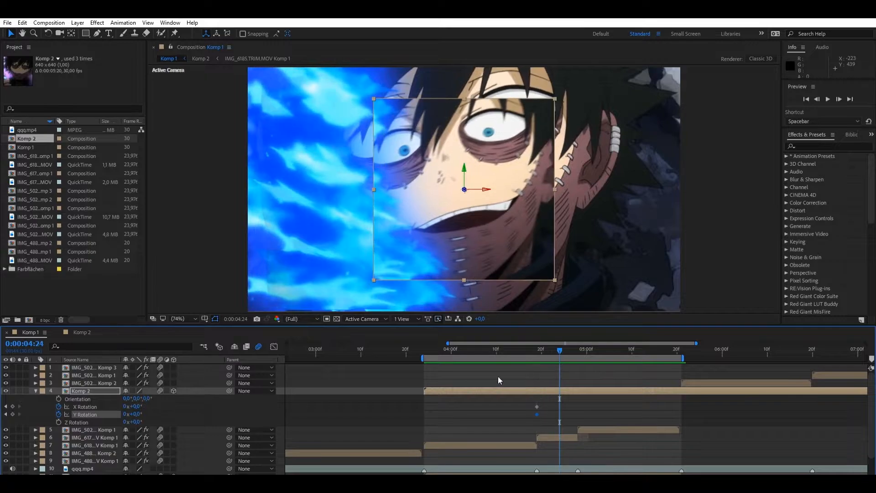
mouse_move(138, 414)
left_mouse_down()
mouse_move(119, 414)
mouse_move(127, 414)
left_mouse_up()
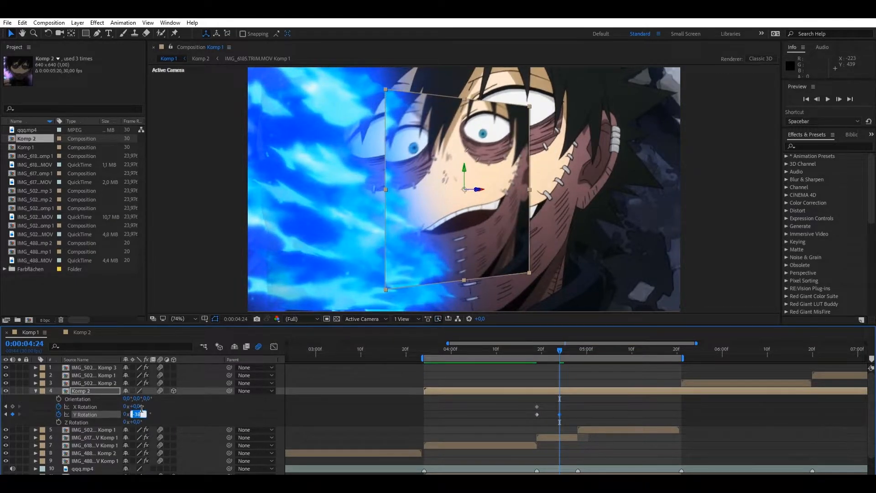
key("Return")
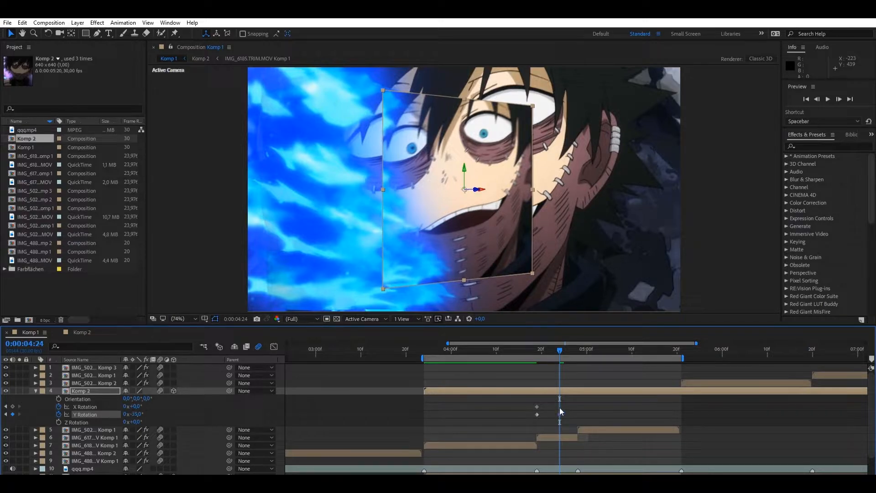
left_click_drag(559, 413, 577, 415)
left_click_drag(560, 347, 582, 351)
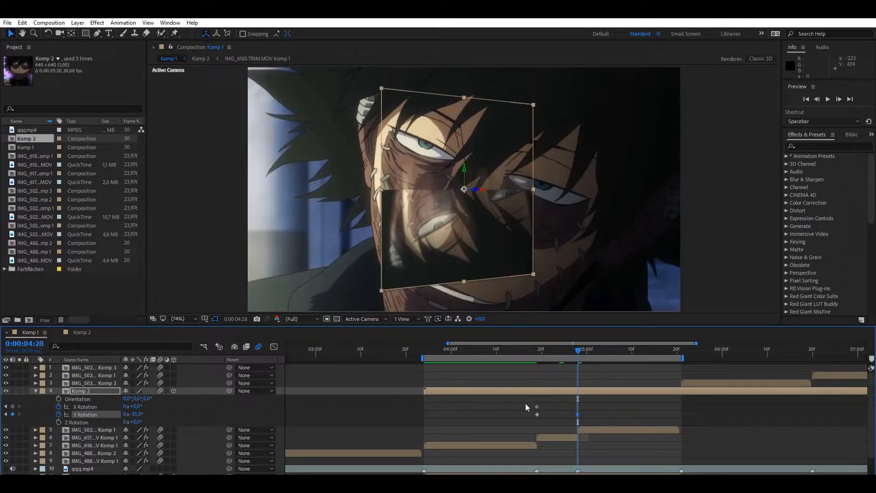
left_click_drag(536, 407, 578, 406)
Keyframe Y Rotation at 35° and X Rotation at -35°, aligning both with the Scale keyframe at 0:00:05:10
left_click(674, 347)
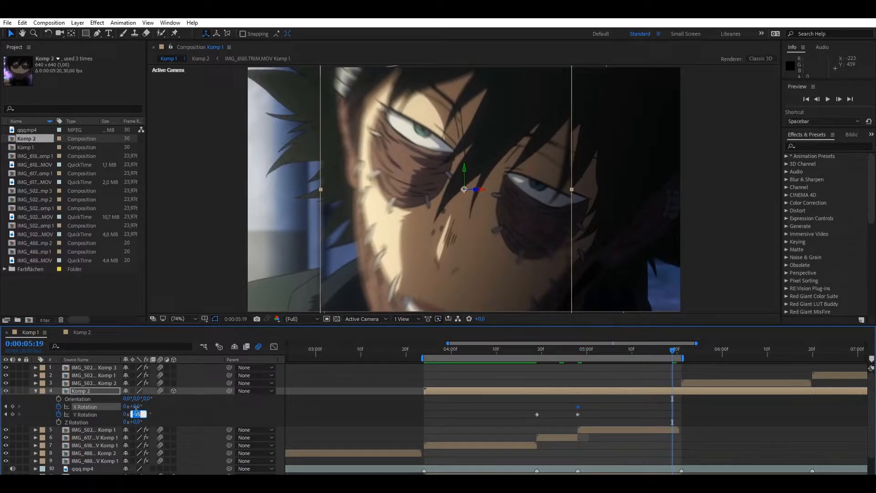
type("35")
key("Return")
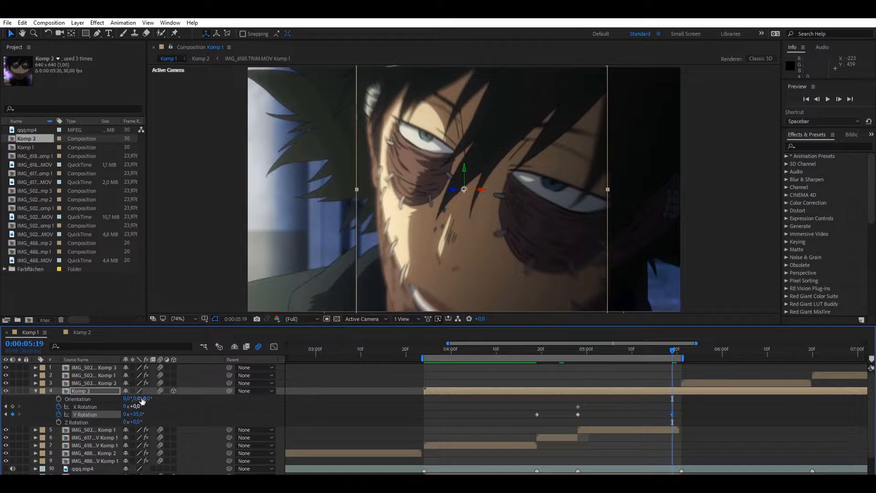
left_click(136, 406)
type("35")
key("Return")
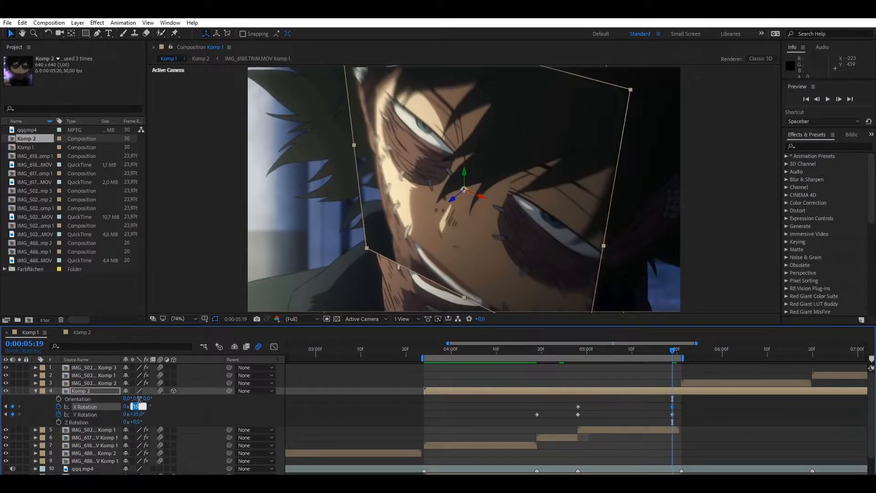
type("-35")
key("Return")
left_click_drag(665, 398, 637, 407)
key("u")
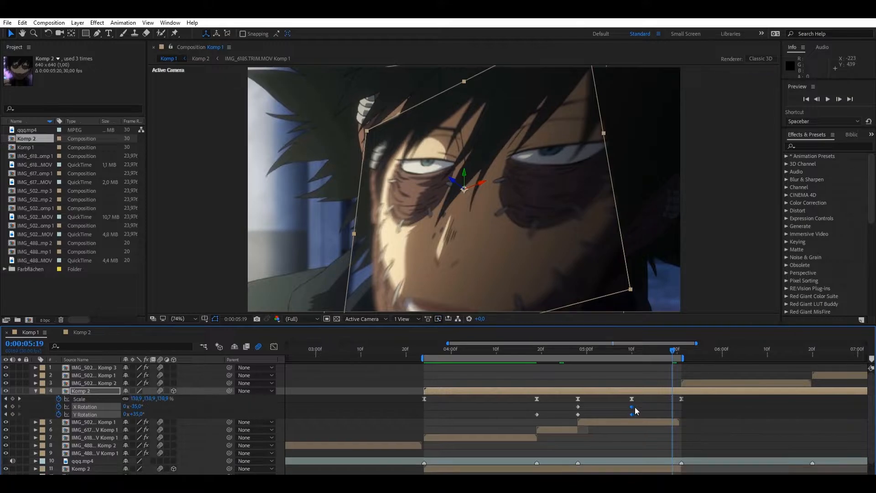
Add X Rotation and Y Rotation keyframes of 0° at 0:00:05:21
left_click_drag(673, 347, 683, 343)
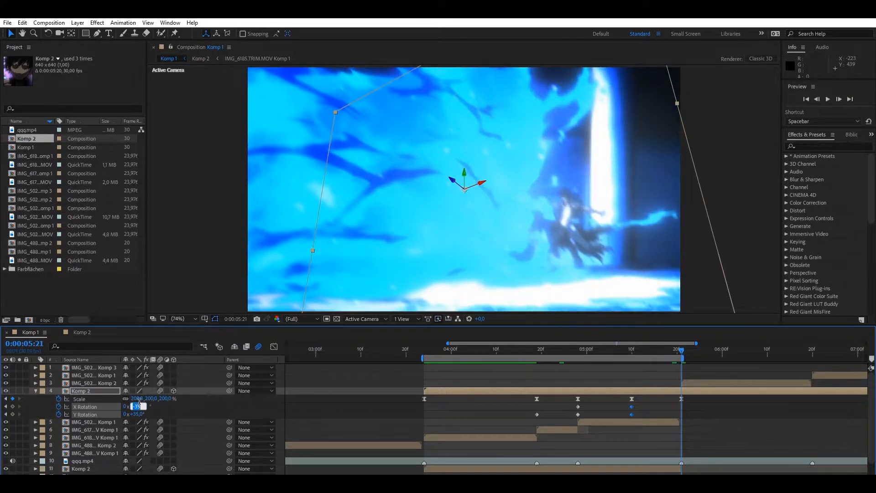
type("0")
key("Return")
type("0")
key("Return")
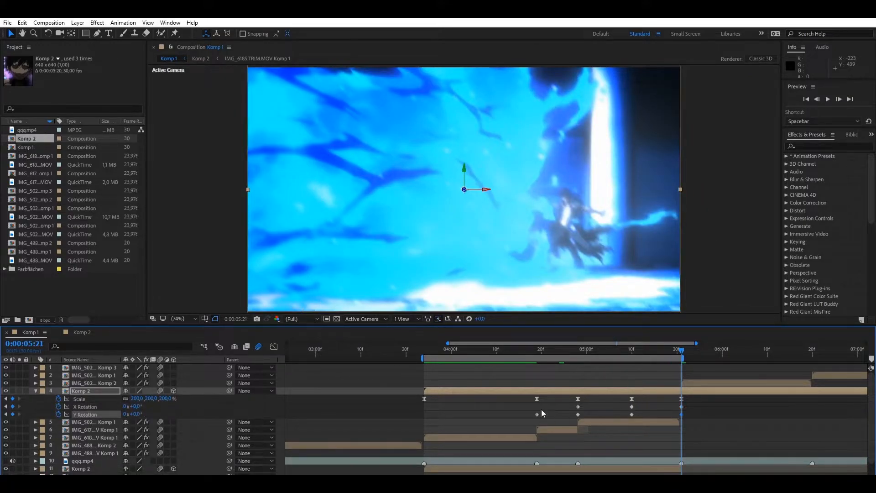
Ease the X Rotation and Y Rotation keyframes of the Komp 2 layer by extending their value-graph handles into rounder curves
left_click_drag(505, 423, 689, 398)
left_click(274, 346)
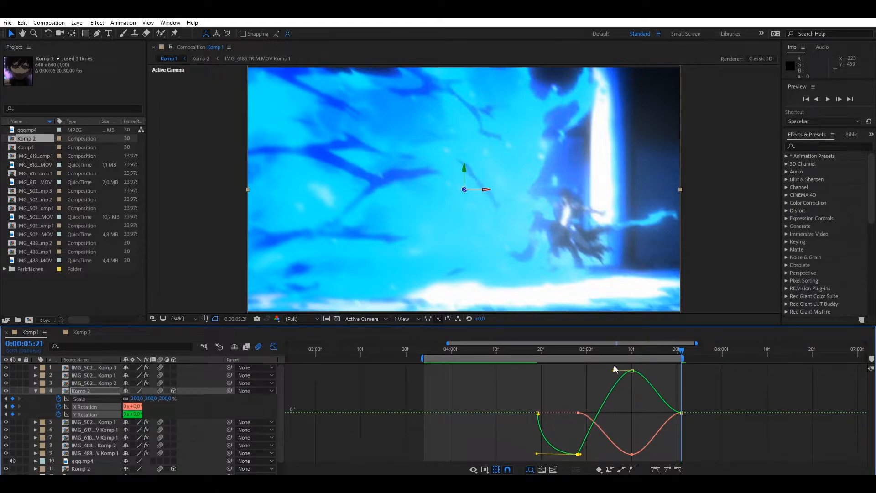
left_click_drag(614, 370, 577, 364)
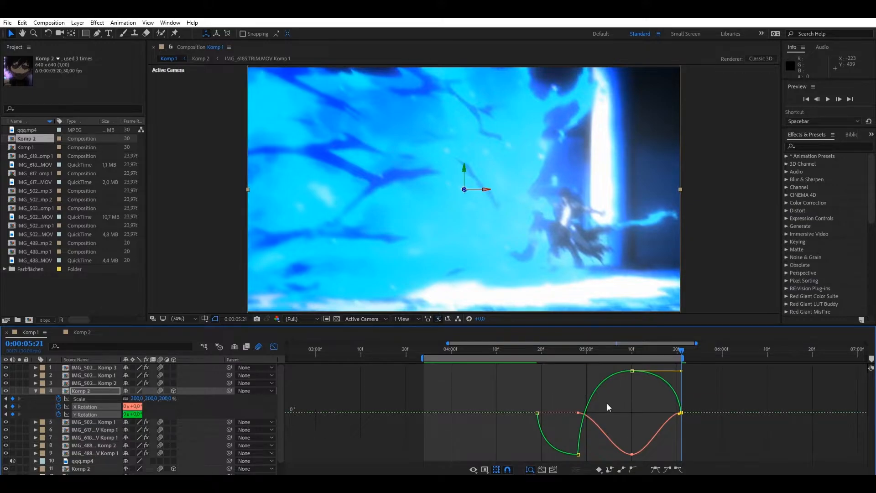
left_click(578, 412)
left_click(600, 404)
left_click(578, 413)
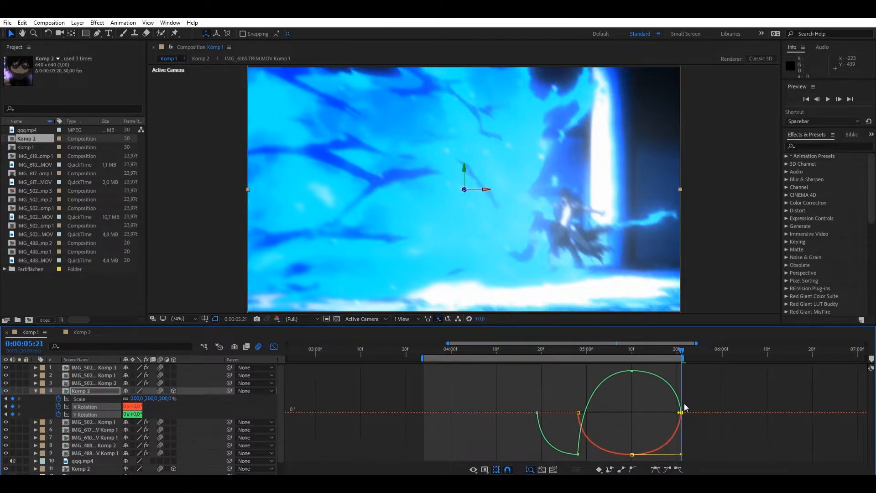
left_click(274, 346)
Add a Drop Shadow layer style to the animated Komp 2 layer with Distance 15 and Size 20
left_click(424, 343)
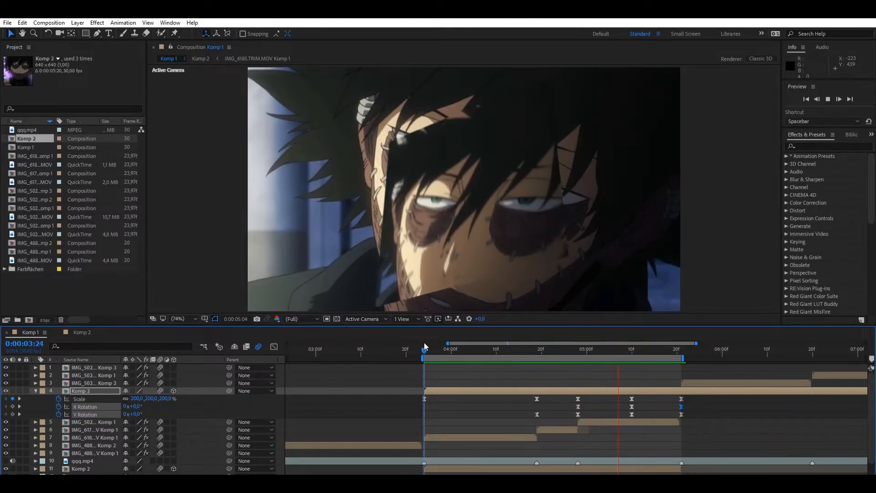
left_click_drag(424, 343, 460, 341)
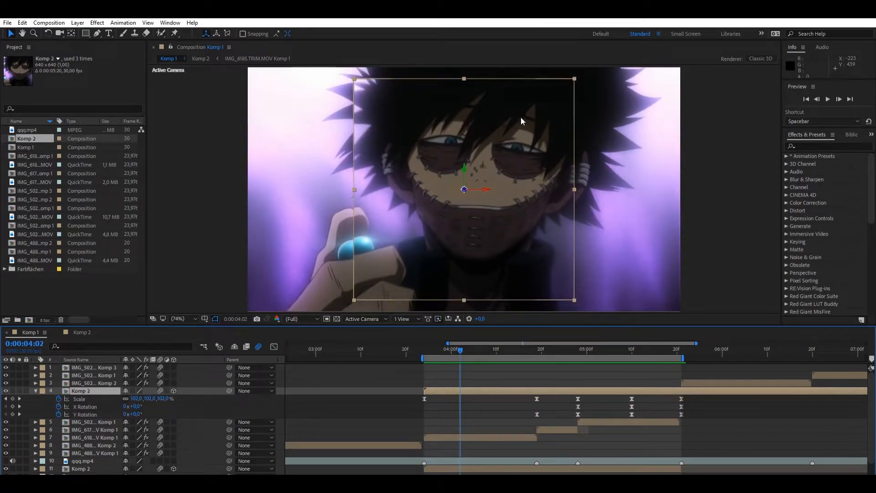
key("ctrl+v")
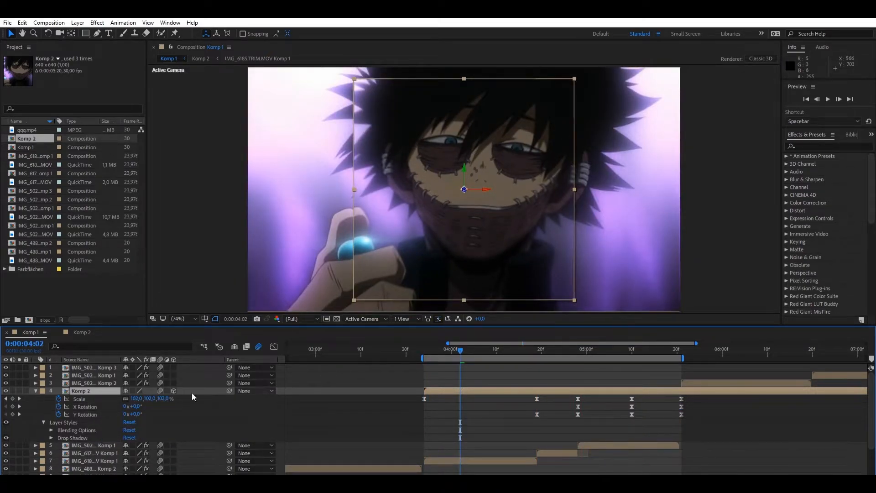
left_click(51, 437)
scroll(133, 432, "down", 2)
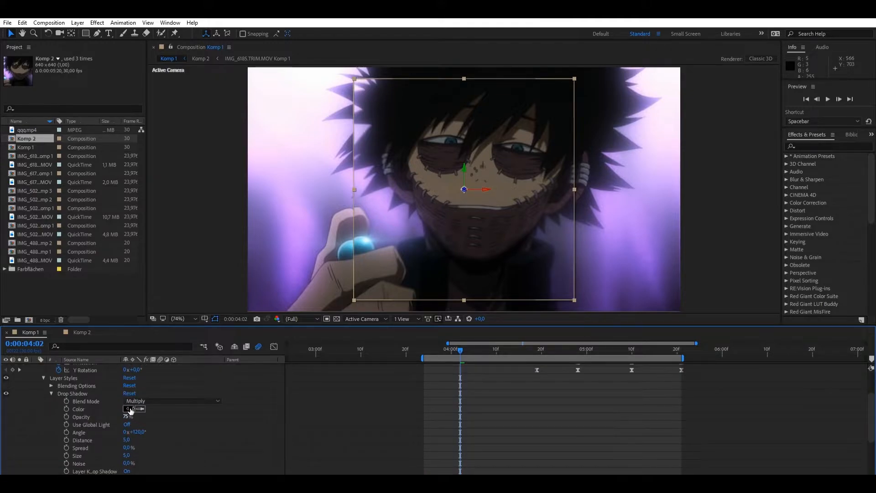
key("Return")
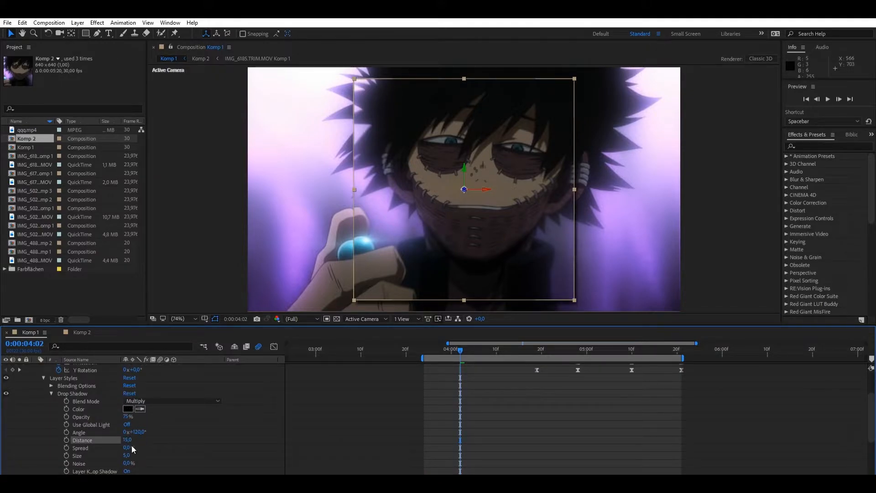
type("20")
key("Return")
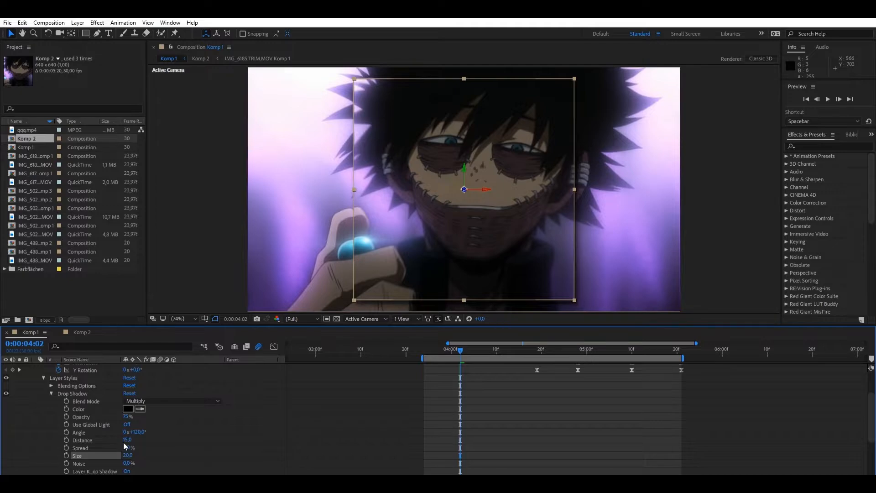
Collapse the Komp 2 layer's properties and preview the shadowed overlay animation from 0:00:03:24
key("space")
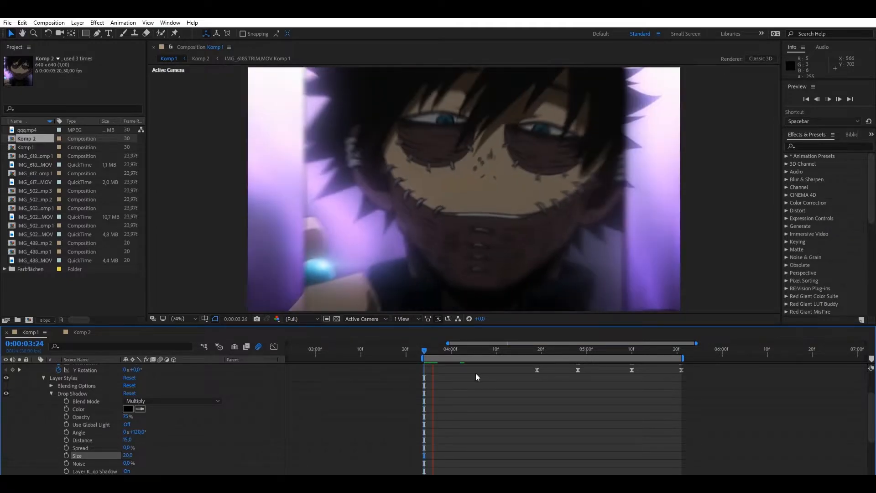
key("u")
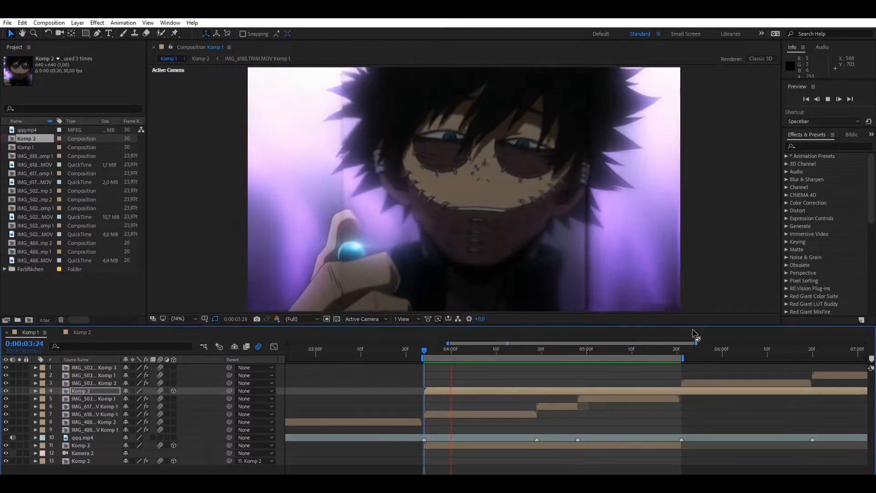
left_click(683, 349)
key("ctrl+shift+a")
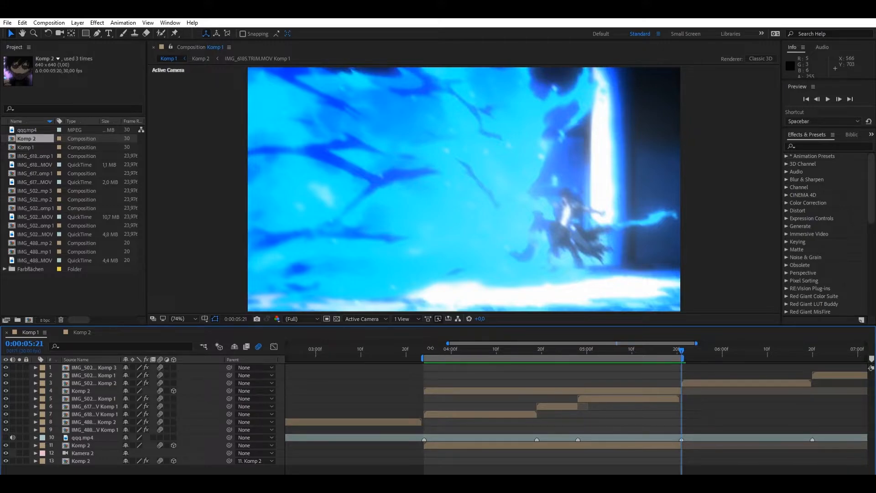
left_click(424, 346)
key("space")
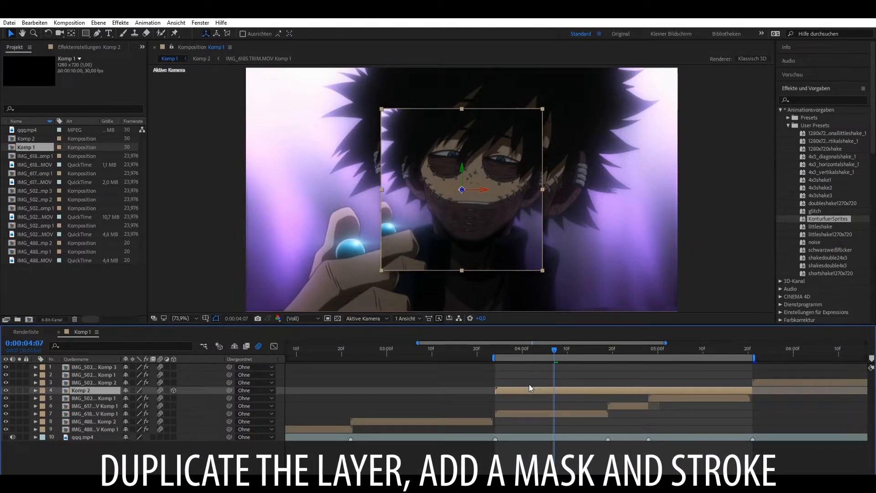
Duplicate the Komp 2 overlay layer and give the copy a full-size mask with the Kontur (Stroke) effect
key("ctrl+d")
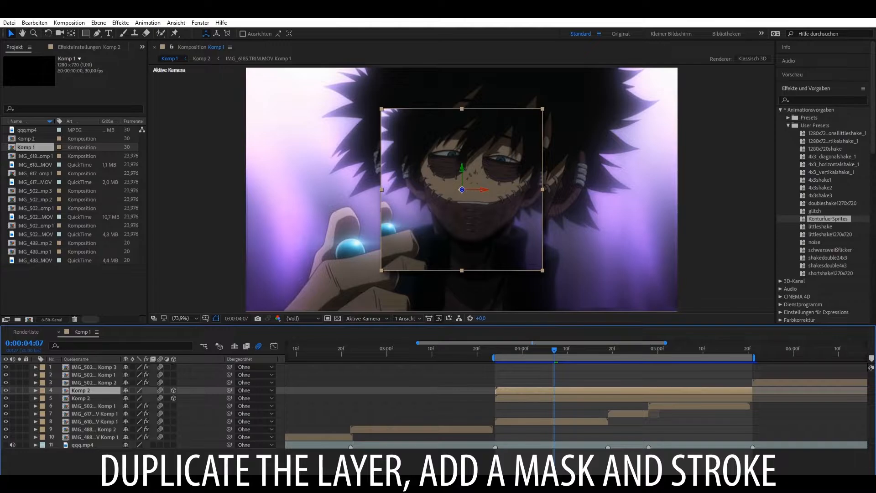
key("ctrl+shift+n")
left_click(797, 99)
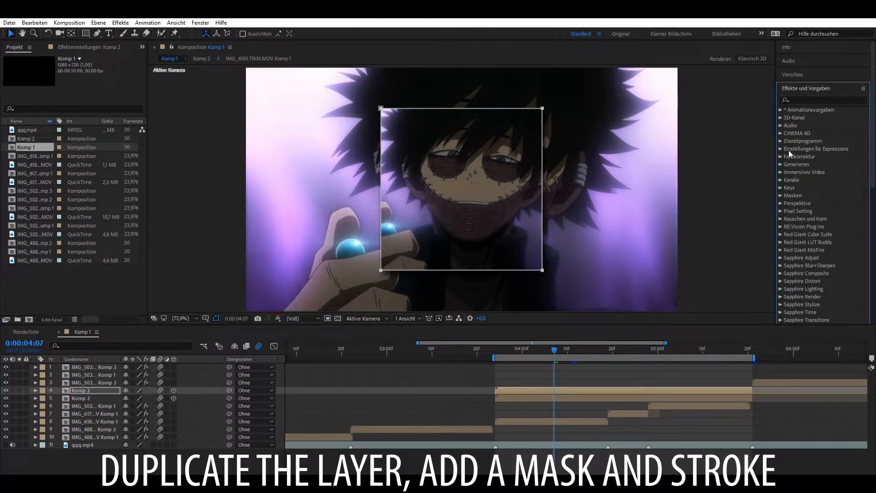
left_click(781, 164)
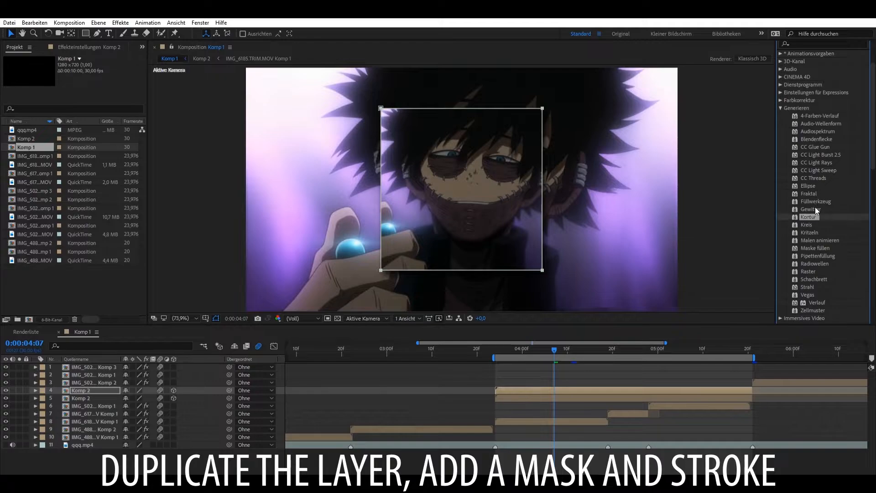
left_click_drag(611, 388, 540, 389)
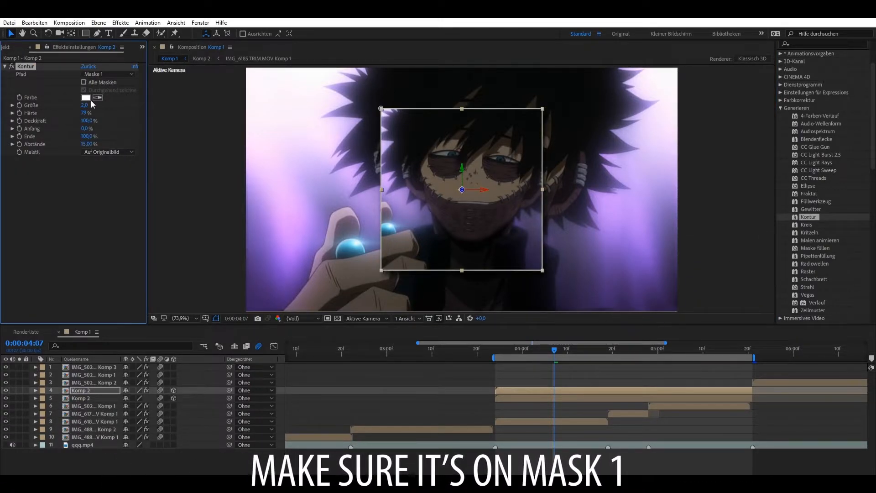
Set the Kontur effect's Größe to 15 and its Malstil to Auf Transparent
mouse_move(85, 105)
left_mouse_down()
mouse_move(164, 96)
mouse_move(132, 101)
left_mouse_up()
type("15")
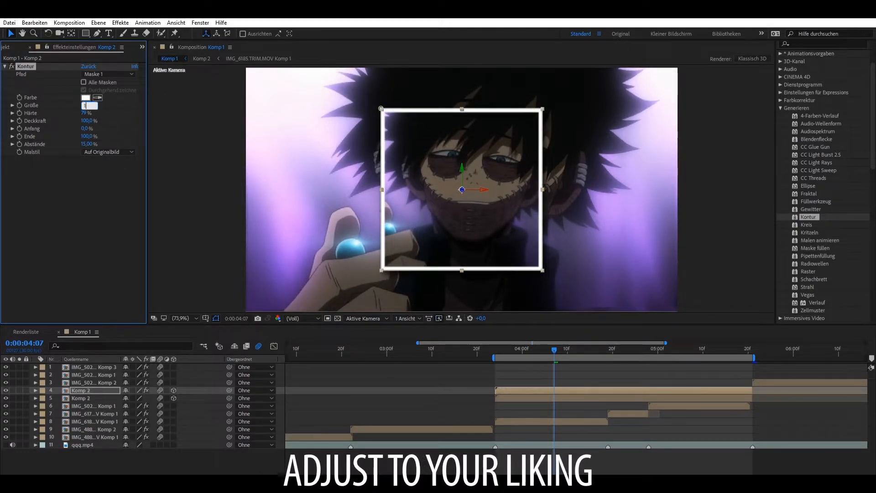
key("Return")
left_click(73, 183)
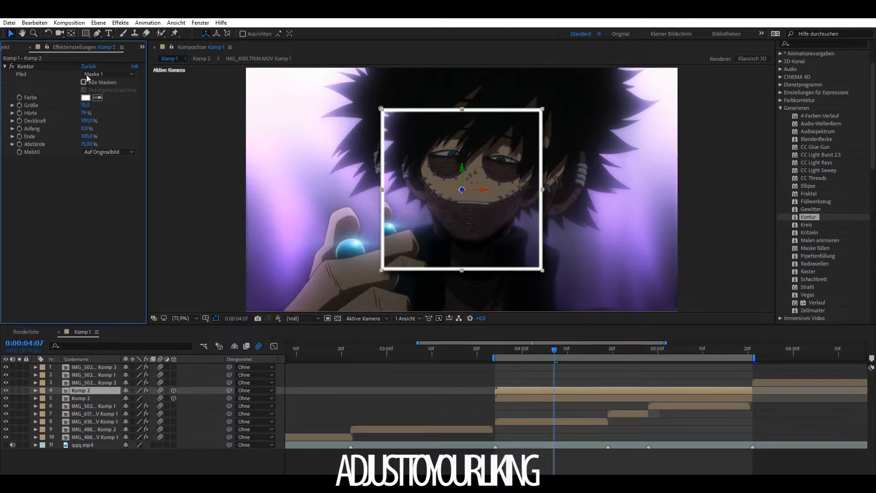
left_click(108, 151)
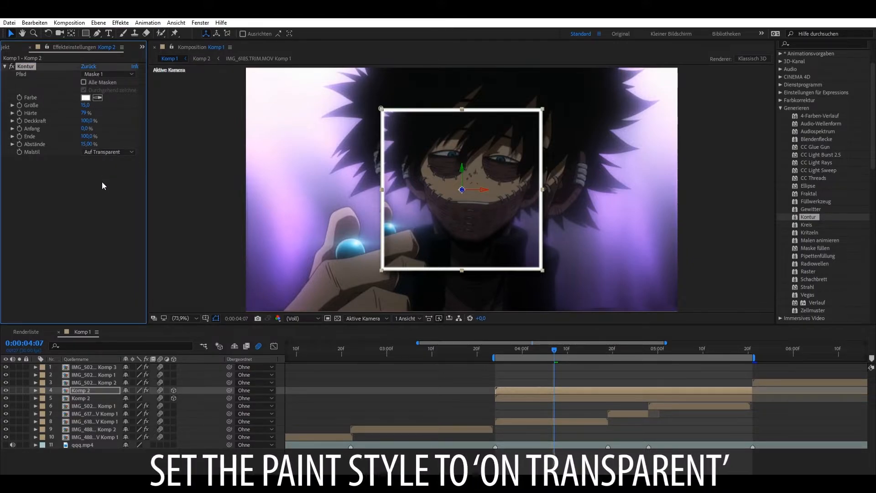
left_click(97, 213)
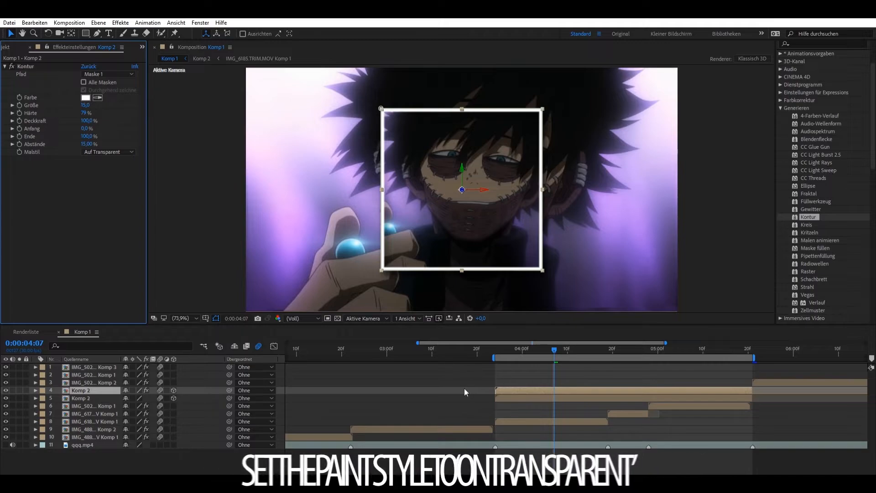
Create a camera layer and trim it to run only from 0:00:03:24 to 0:00:05:21
key("ctrl+alt+shift+c")
key("Return")
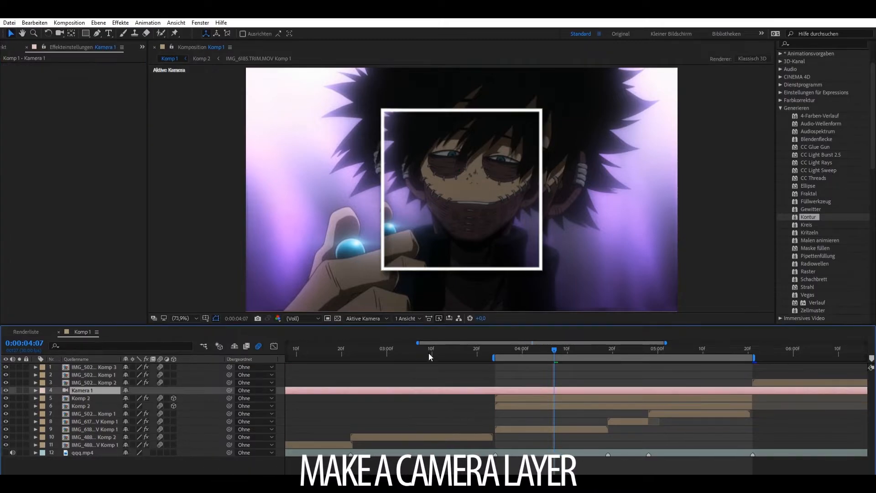
left_click(497, 342)
key("ctrl+shift+d")
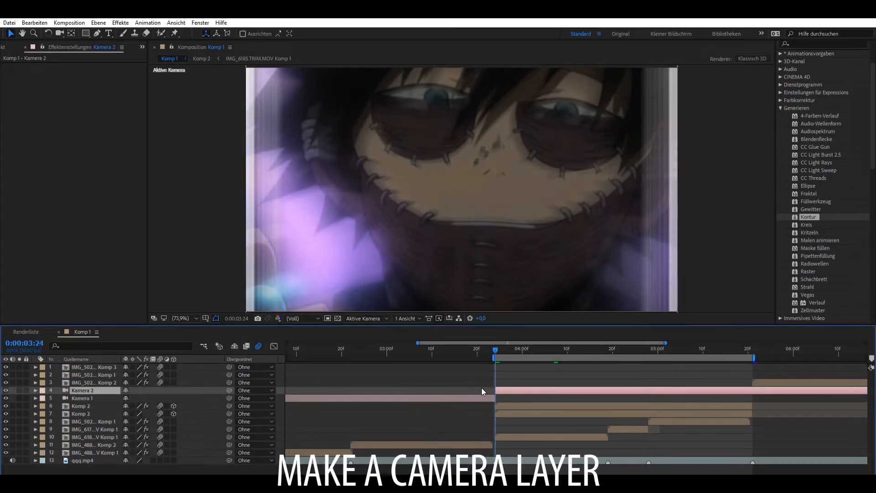
left_click(481, 397)
key("Delete")
left_click_drag(746, 347, 753, 342)
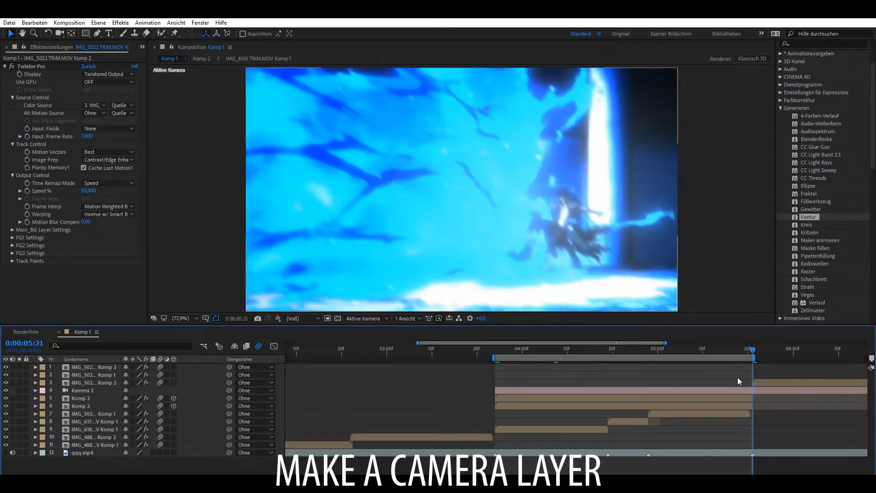
left_click(704, 387)
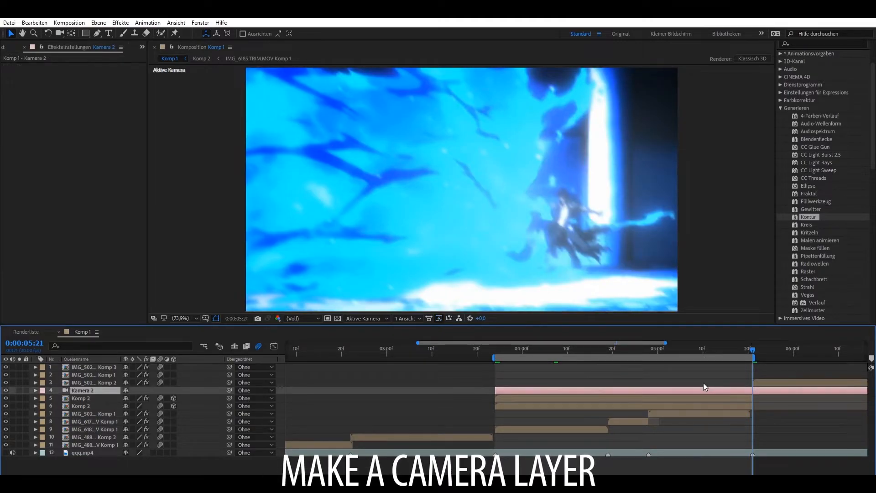
Parent the stroked Komp 2 copy to the original Komp 2 layer below it
left_click(581, 343)
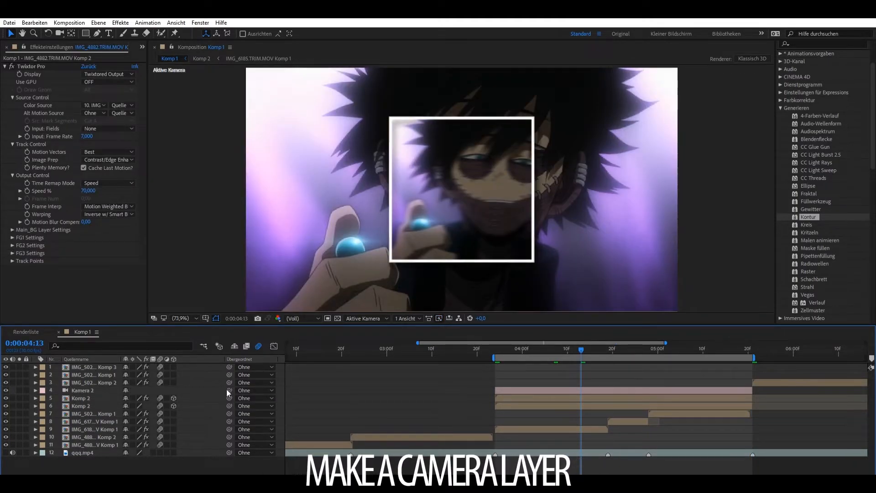
left_click(87, 398)
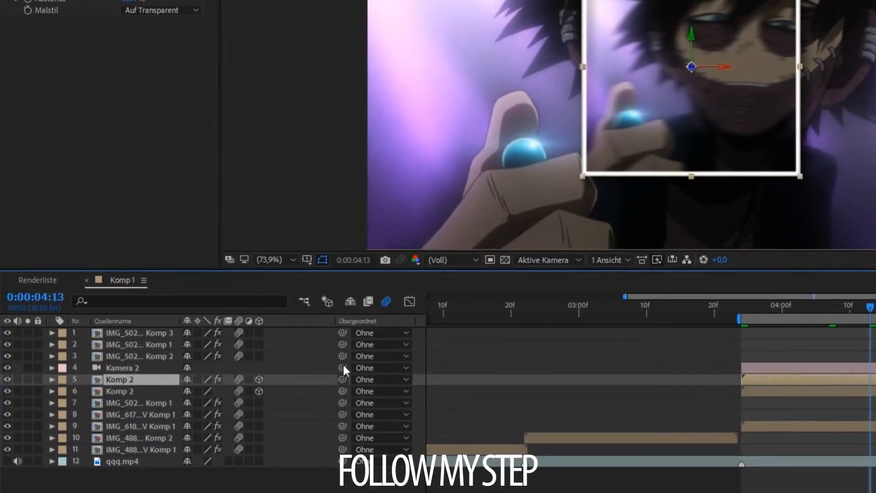
left_click_drag(336, 380, 280, 383)
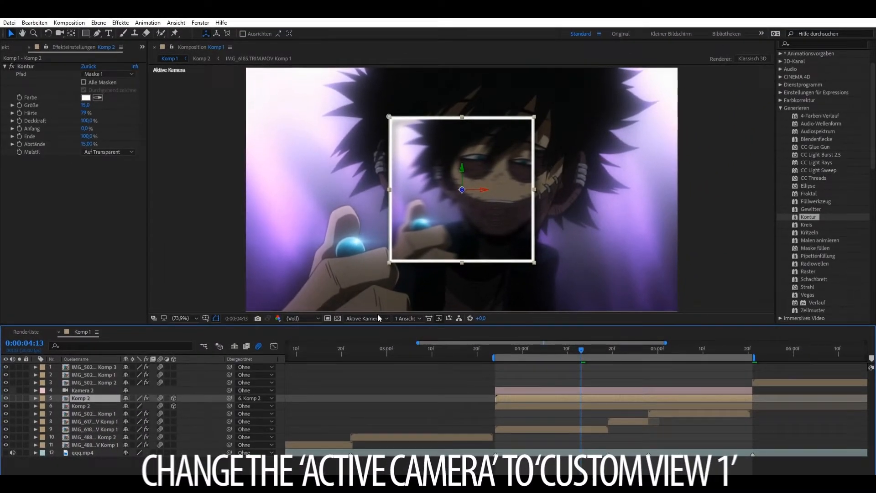
In Eigene Ansicht 1, move the stroke frame forward along its Z axis, and return to the Aktive Kamera view
left_click(377, 318)
left_click(383, 395)
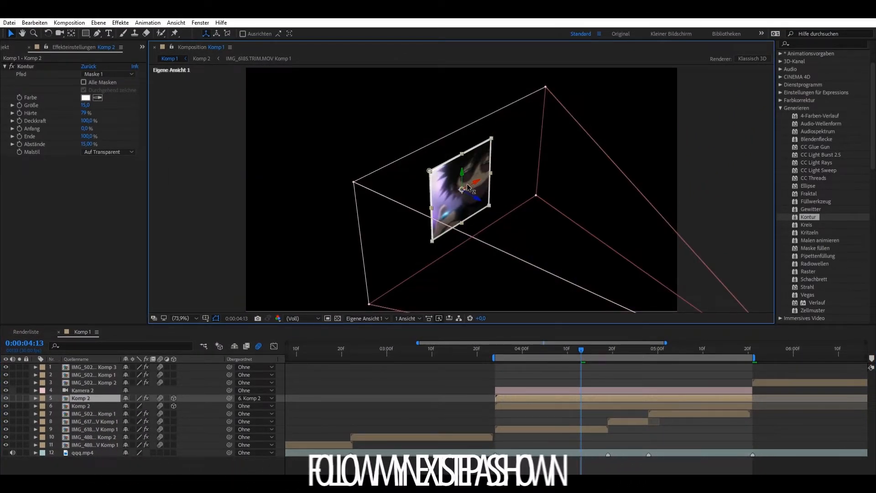
left_click_drag(472, 189, 508, 208)
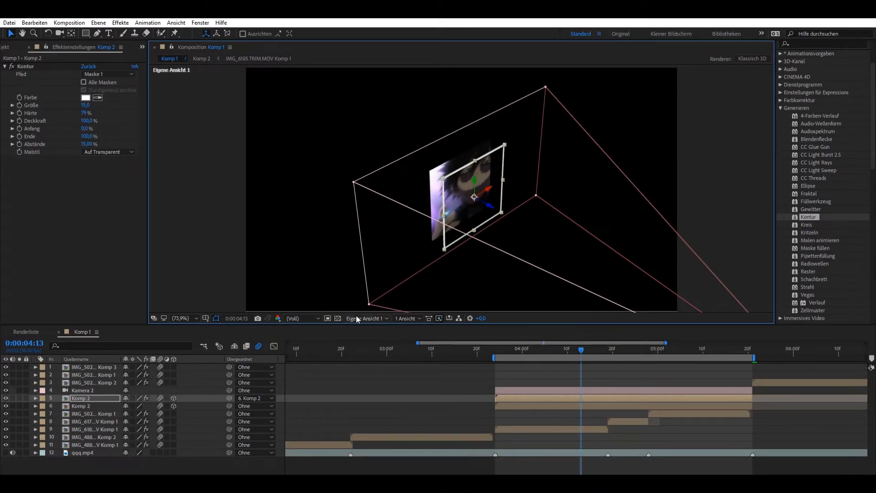
key("F12")
Preview the animation with the offset stroke frame from 0:00:03:24
left_click(496, 344)
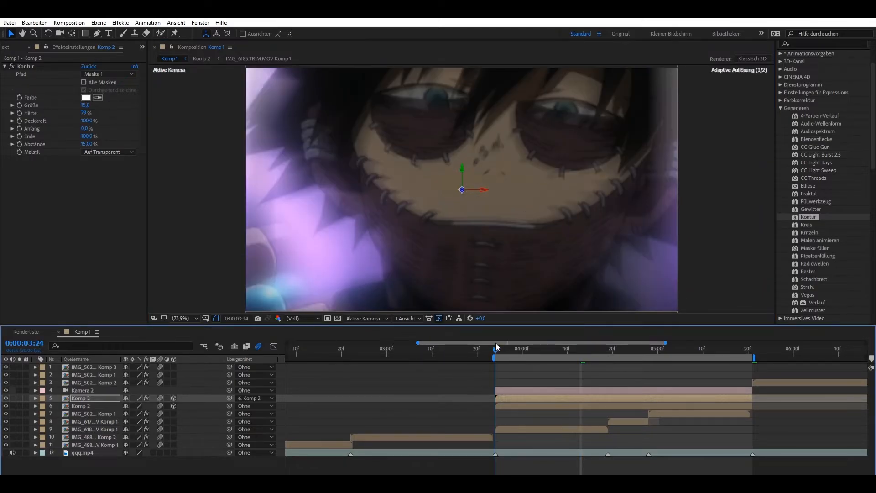
key("space")
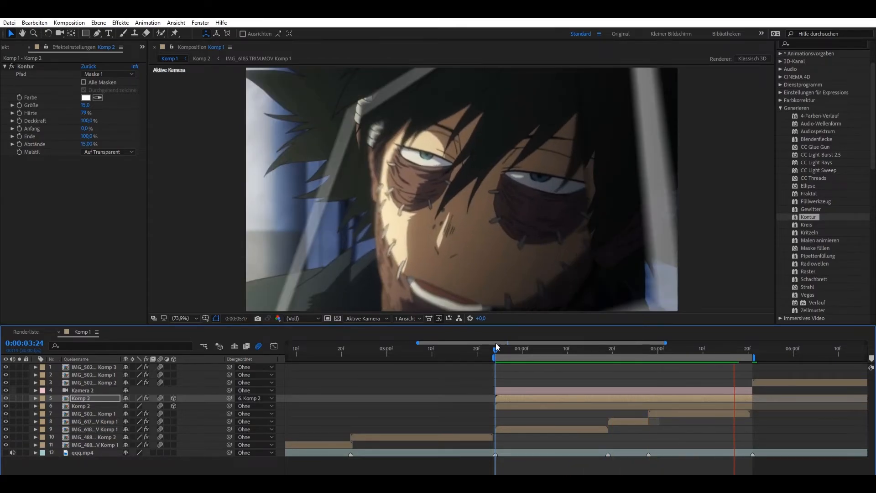
key("space")
Remove all Skalierung, X-Drehung and Y-Drehung keyframes from the stroked Komp 2 layer and set its Skalierung to 100%
key("u")
key("space")
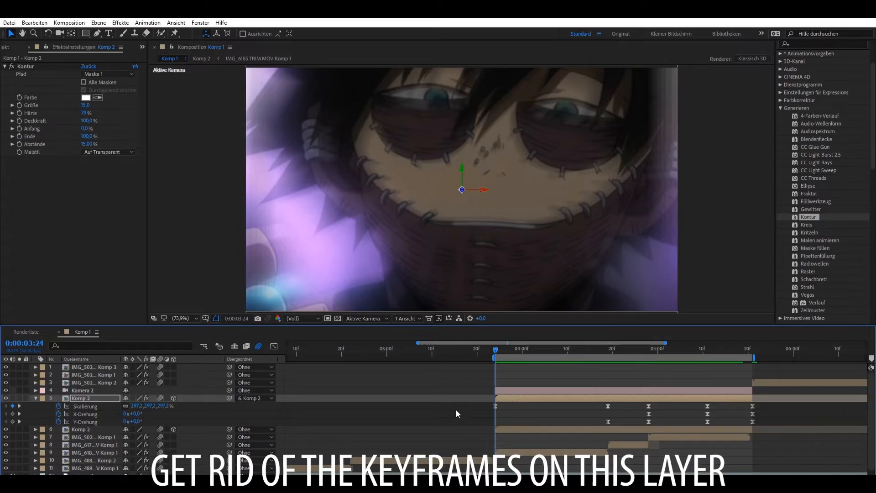
left_click(59, 405)
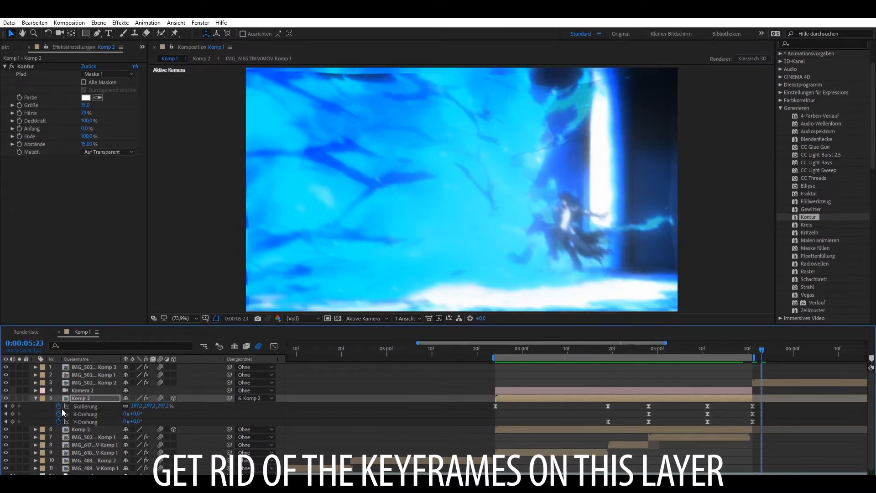
left_click(59, 414)
left_click(58, 422)
left_click(151, 406)
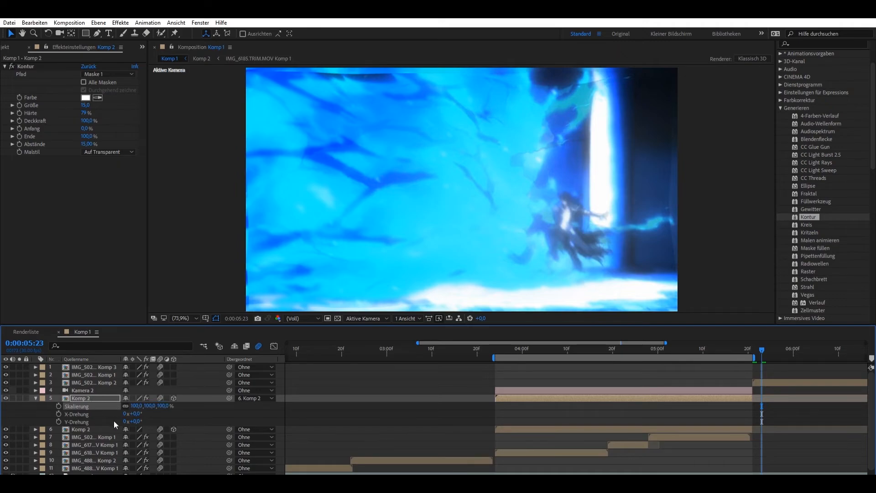
left_click(496, 346)
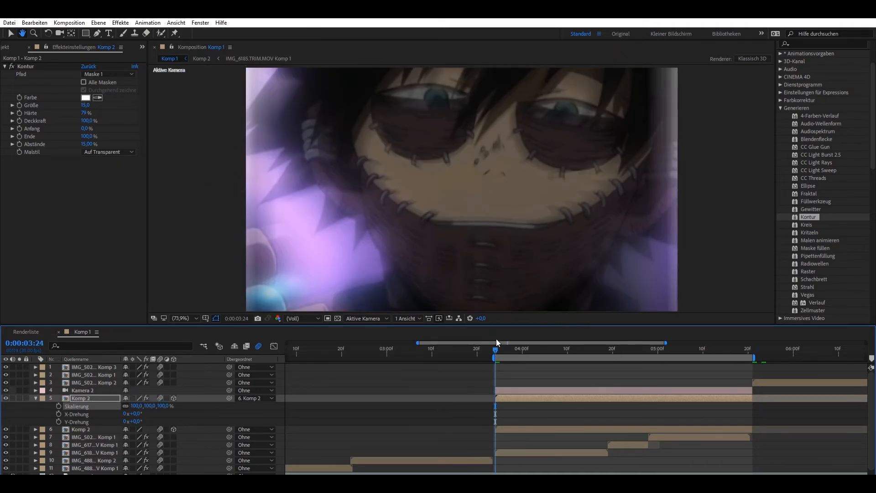
key("space")
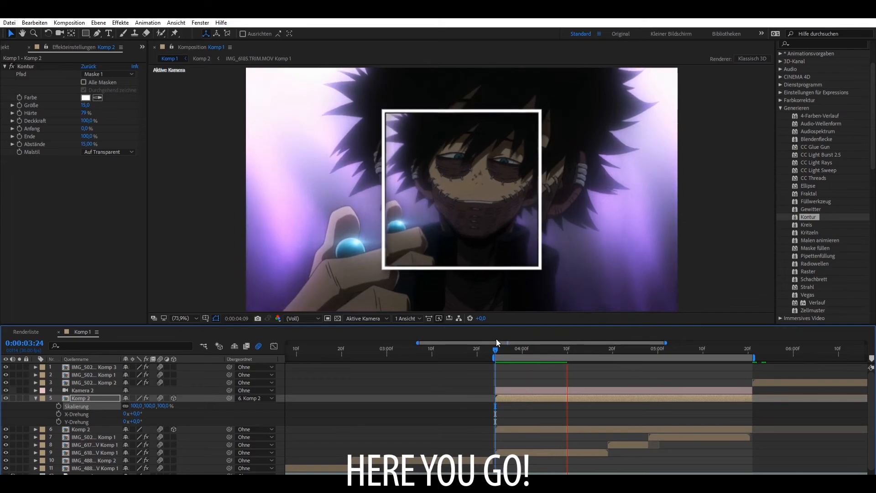